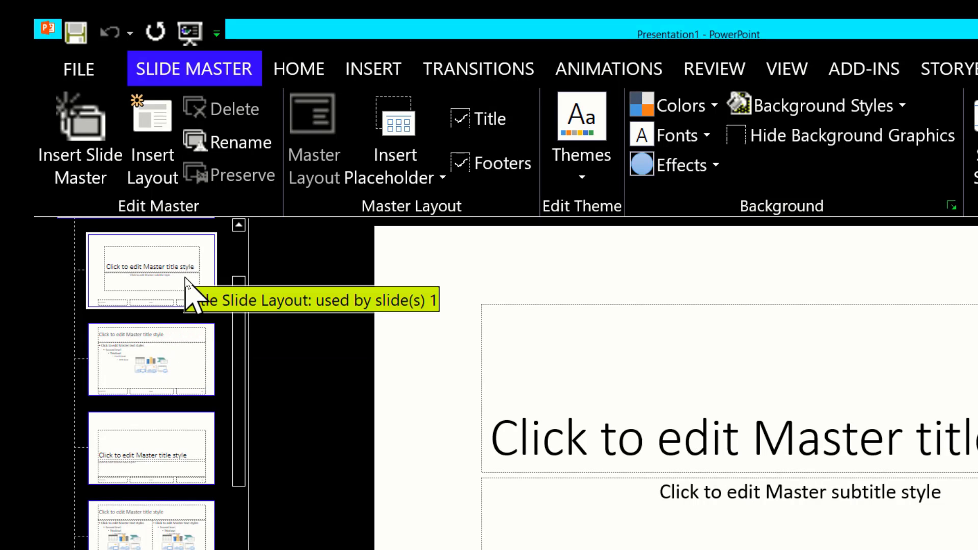
- Give the title slide layout a solid background fill in Black, Text 1
scroll(186, 279, "up", 1)
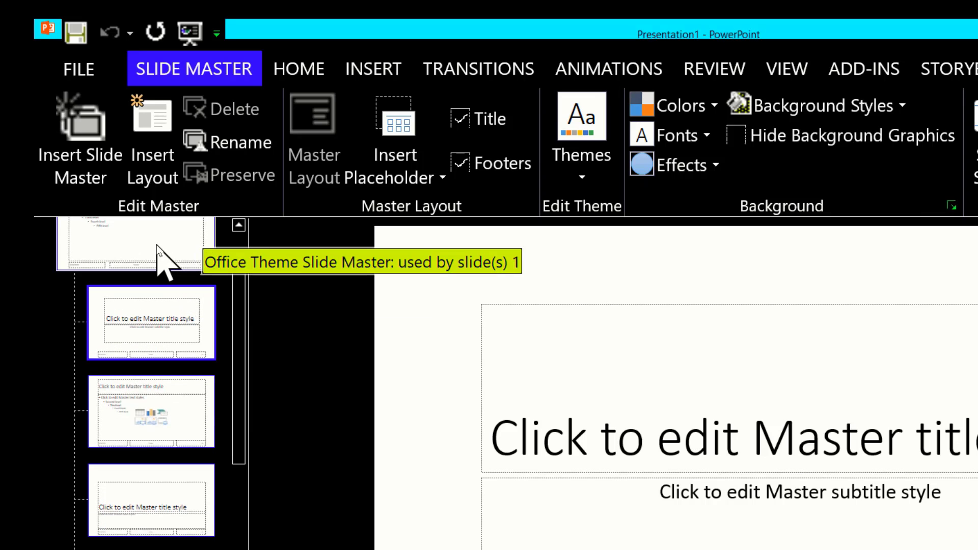
scroll(168, 302, "up", 1)
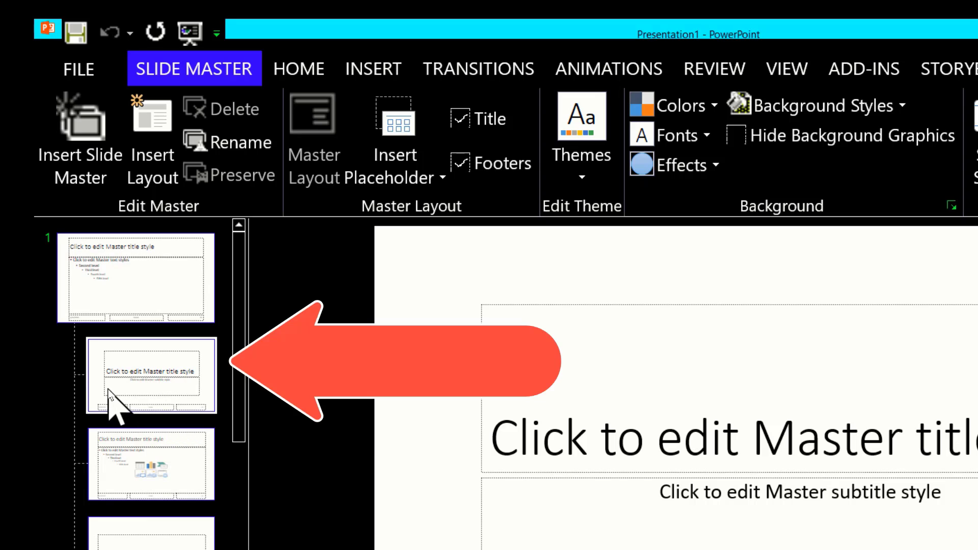
right_click(409, 399)
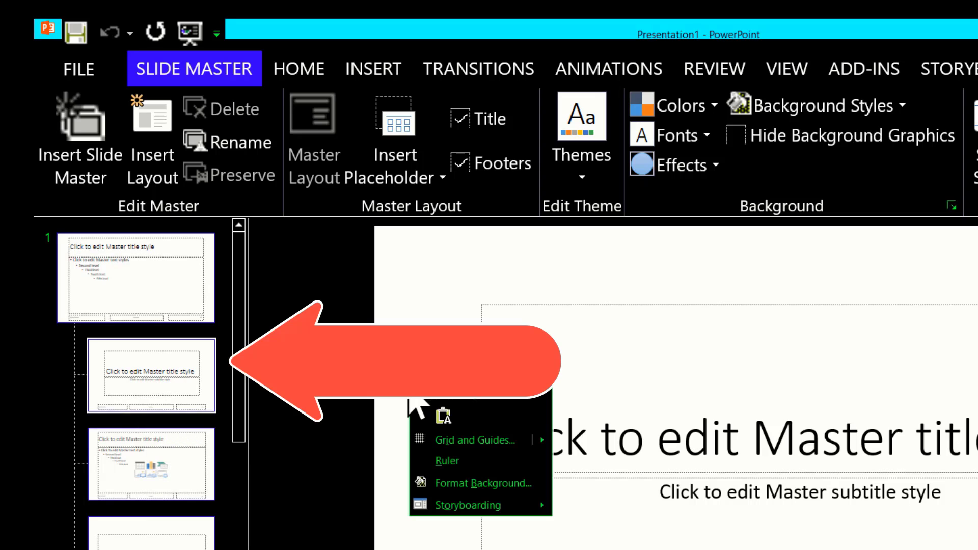
mouse_move(473, 510)
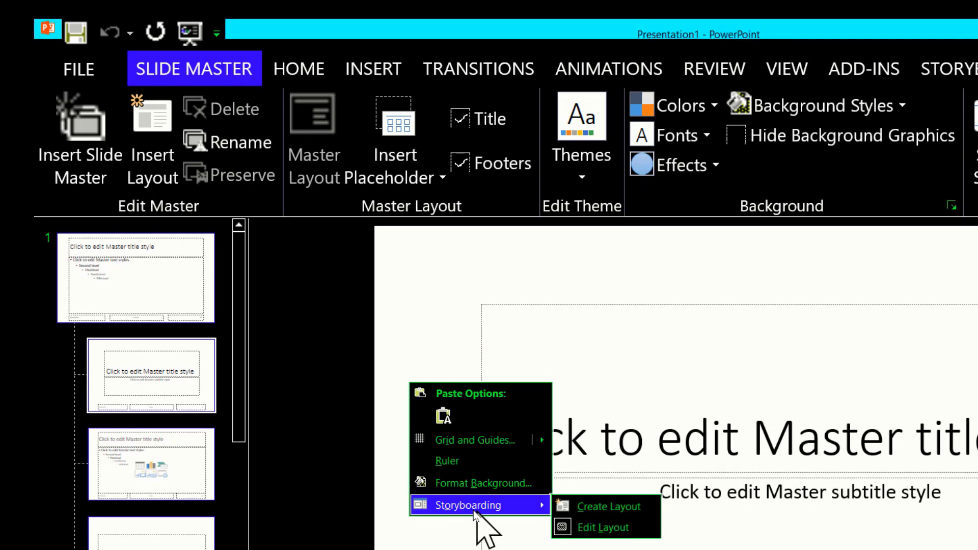
left_click(444, 484)
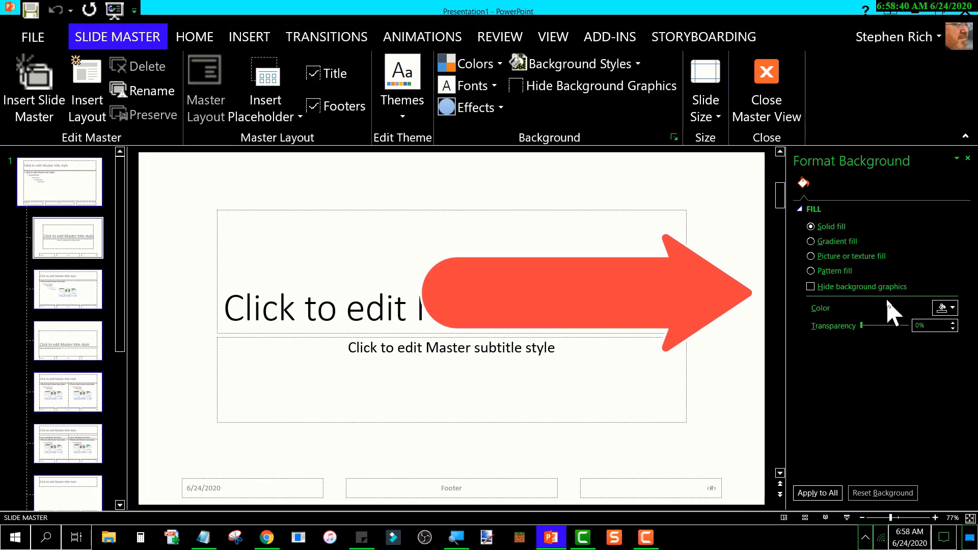
left_click(941, 307)
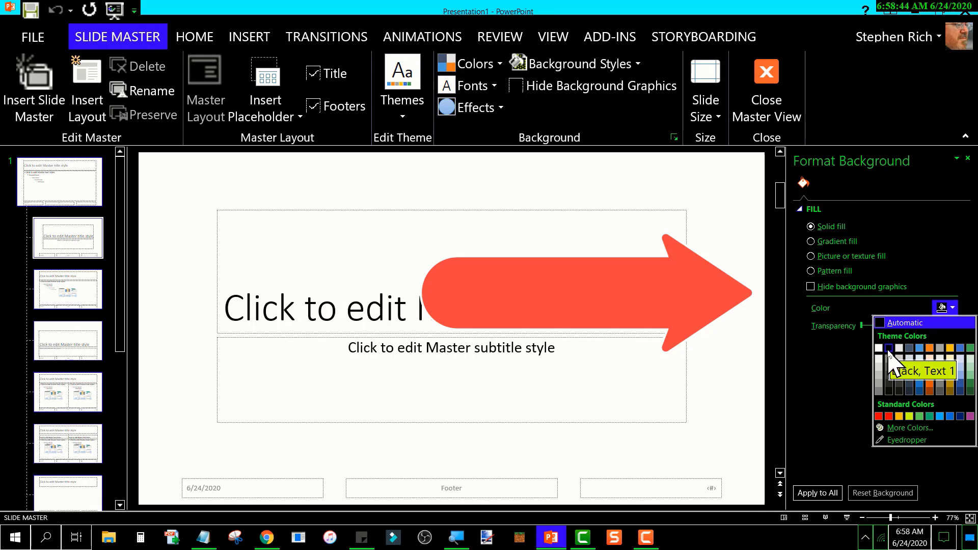
left_click(889, 348)
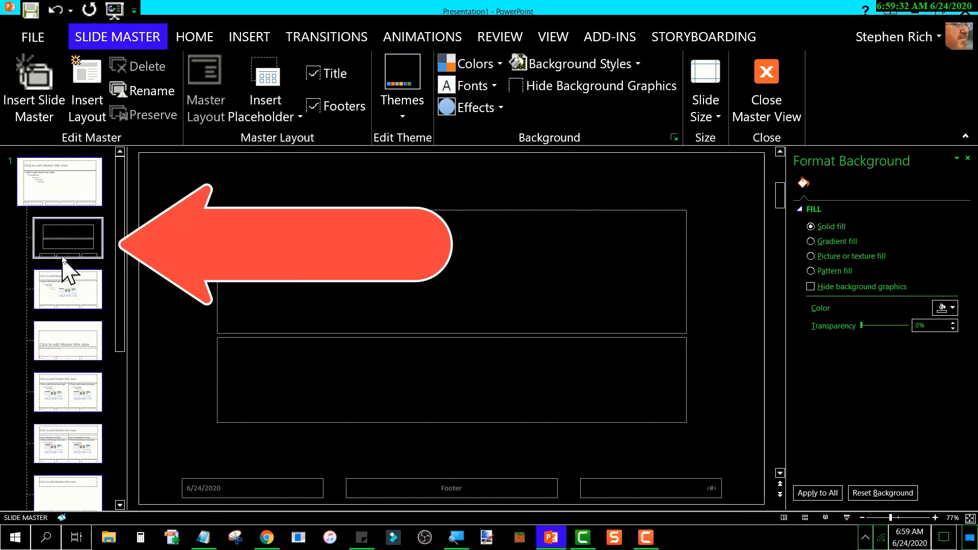
- Apply a solid black background fill to the top-level slide master
left_click(70, 195)
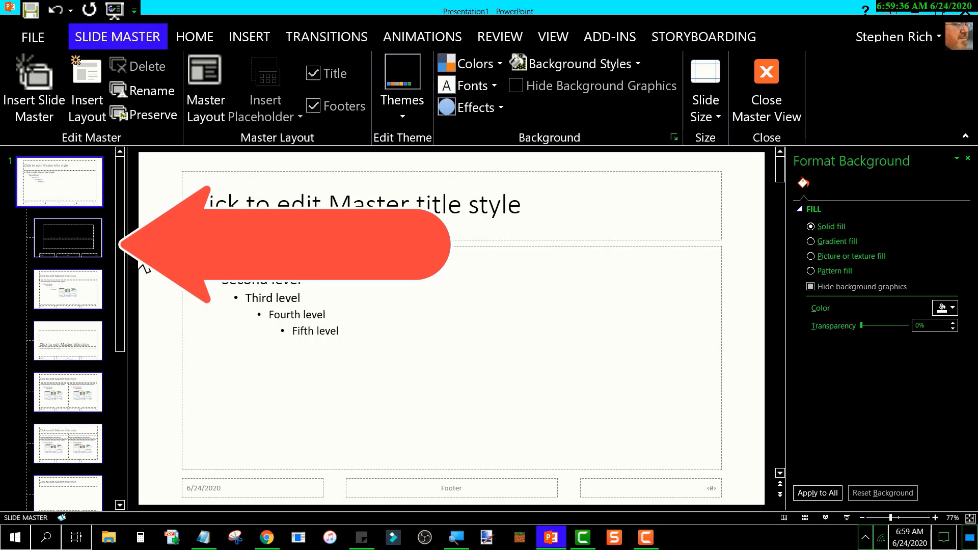
right_click(173, 272)
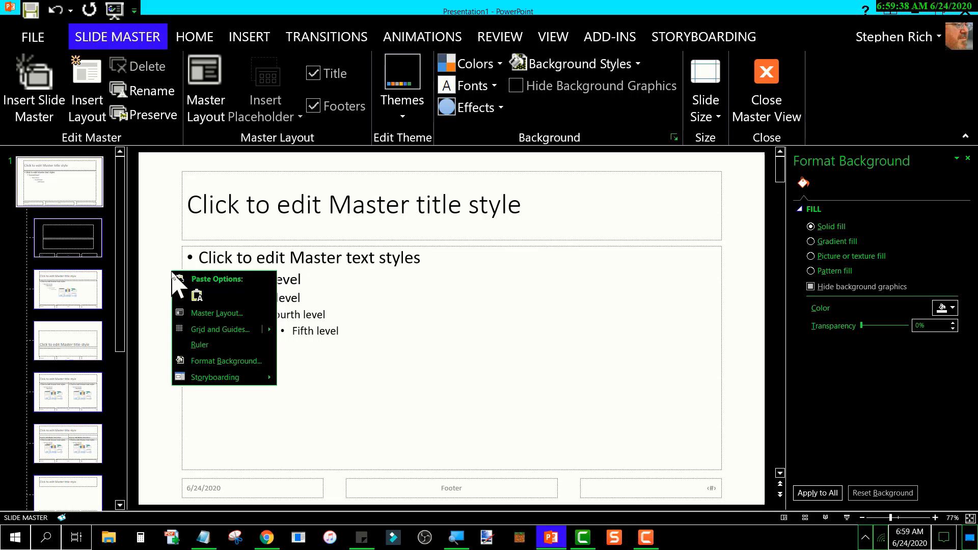
left_click(236, 360)
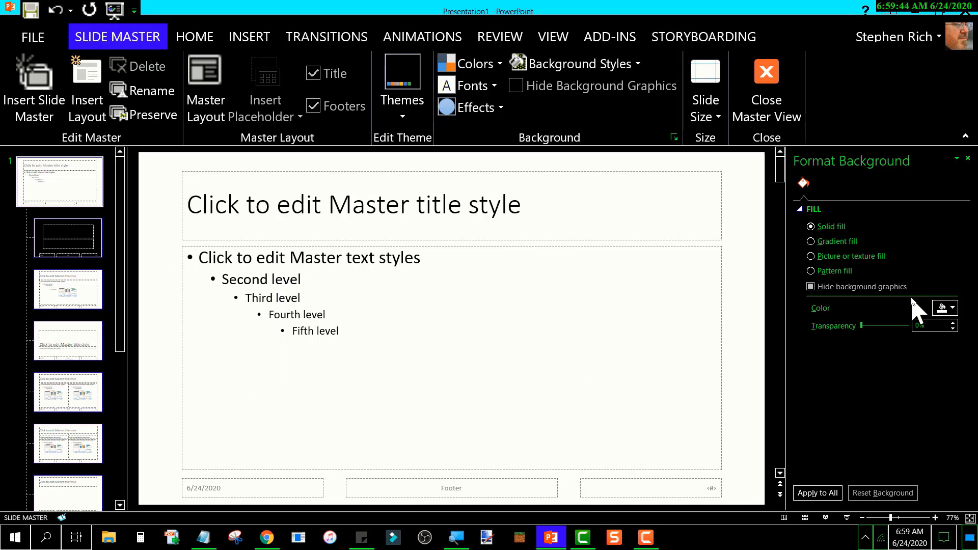
left_click(950, 308)
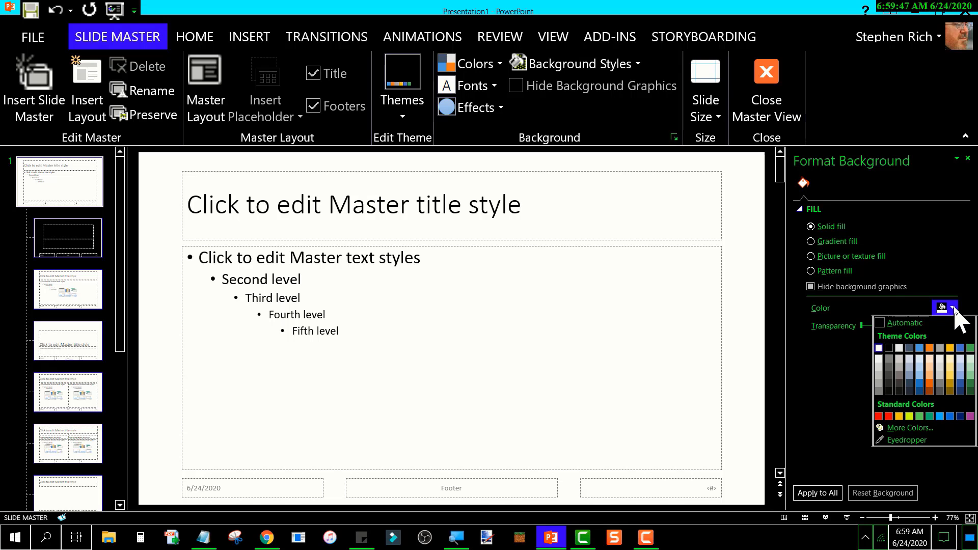
left_click(889, 348)
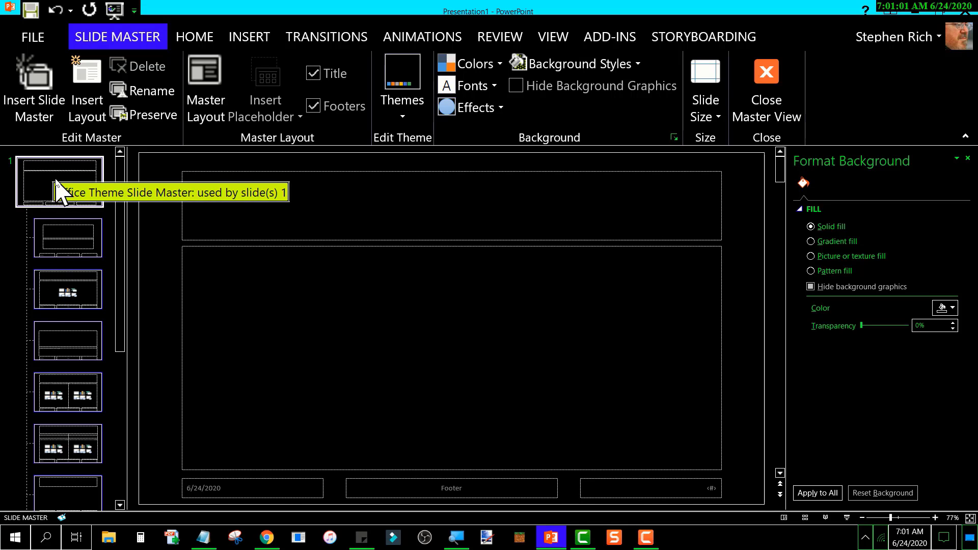
- Change the font colour of the slide master's title placeholder to the standard blue
left_click(412, 173)
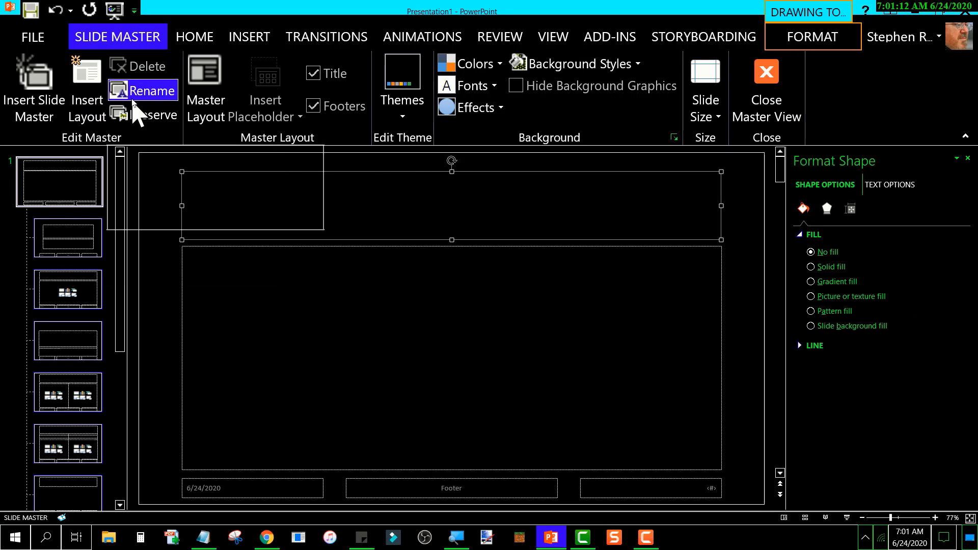
left_click(194, 42)
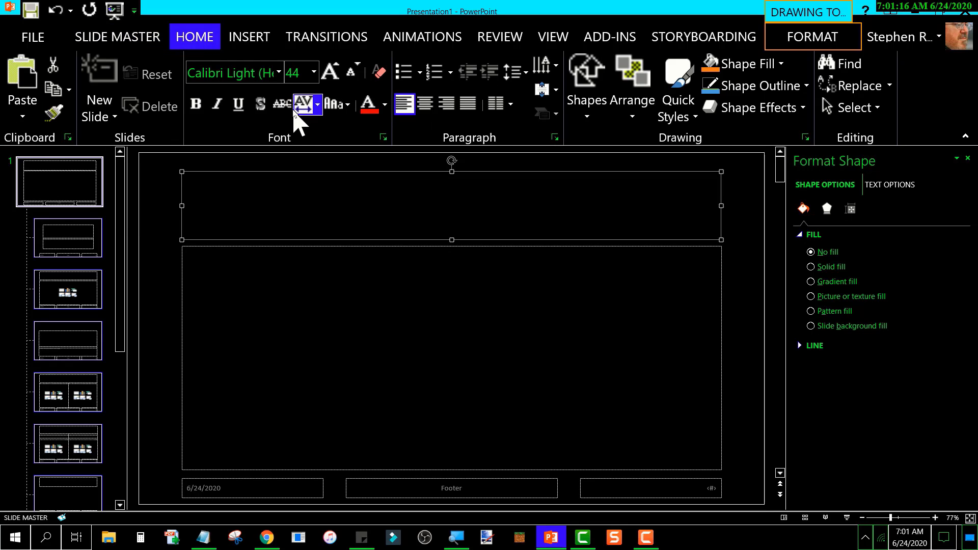
left_click(385, 111)
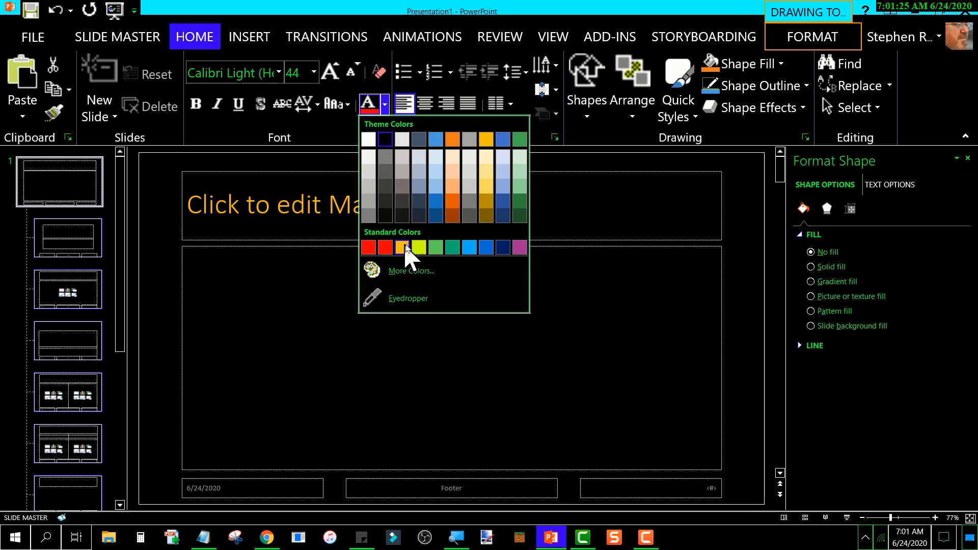
left_click(487, 249)
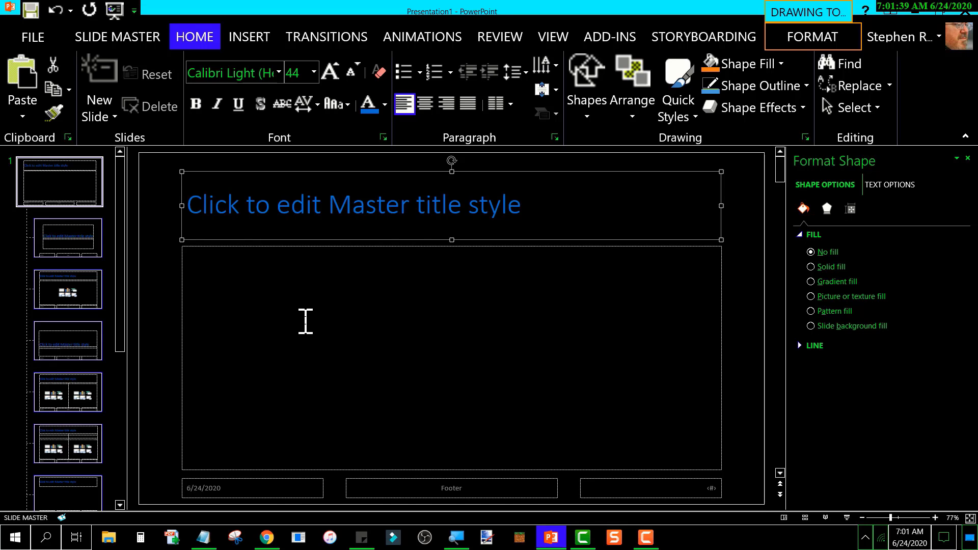
- Change the slide master's body text to white and check the layouts beneath the master
left_click(178, 306)
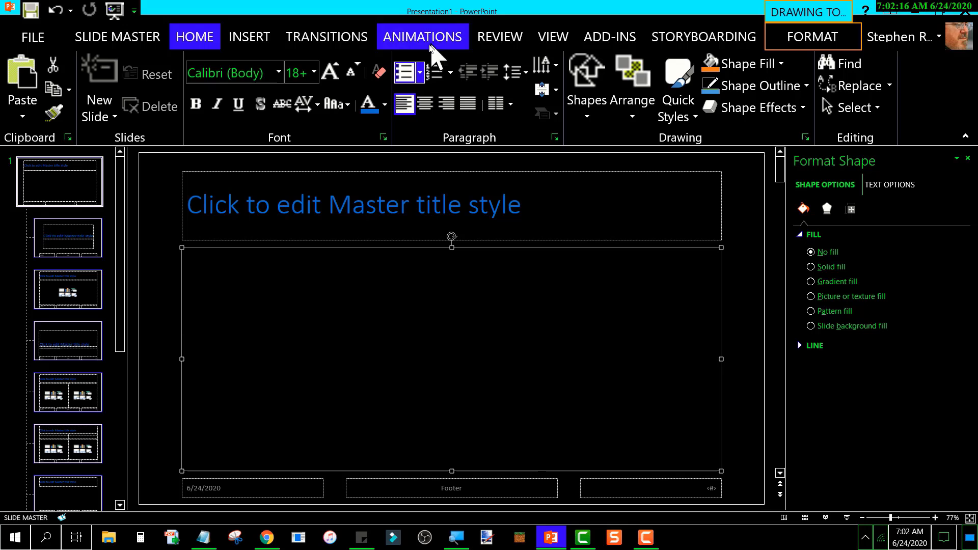
left_click(384, 105)
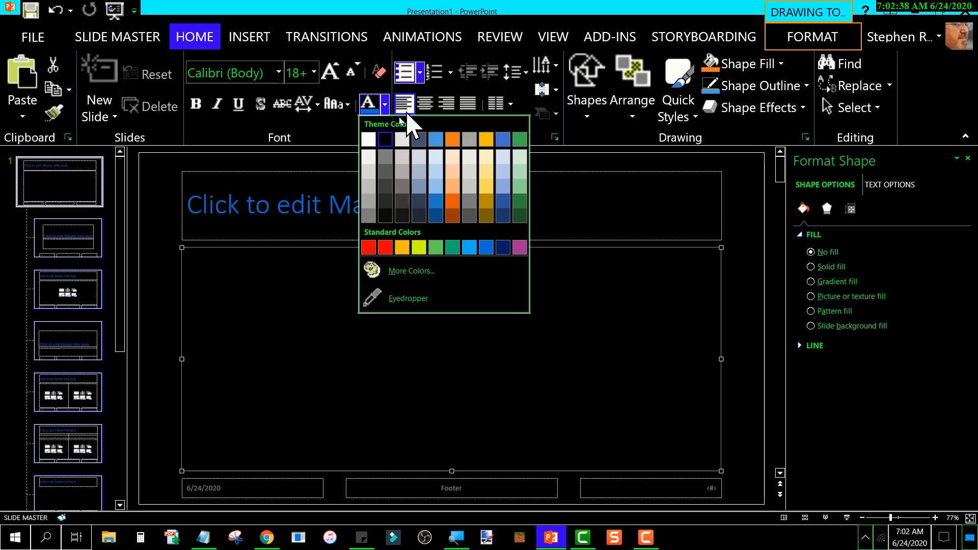
left_click(372, 140)
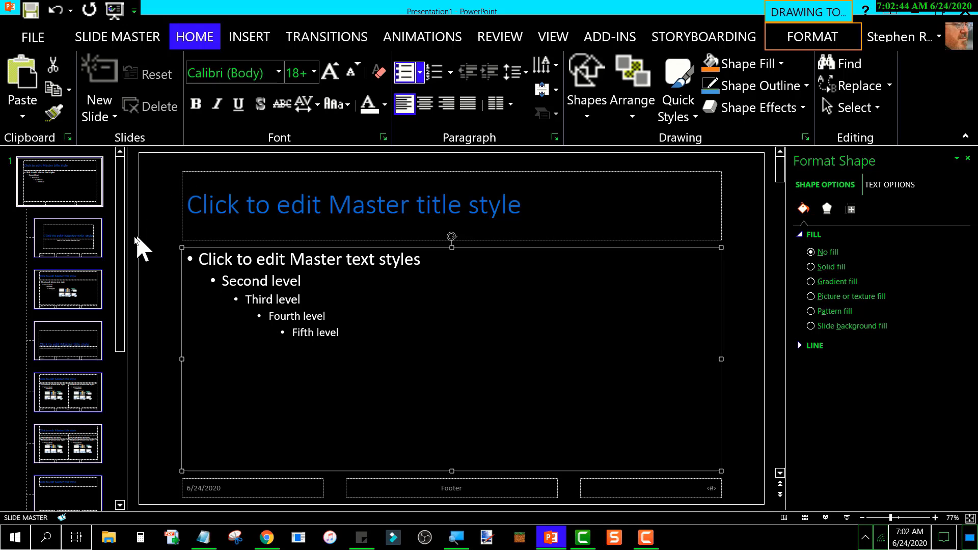
left_click(98, 257)
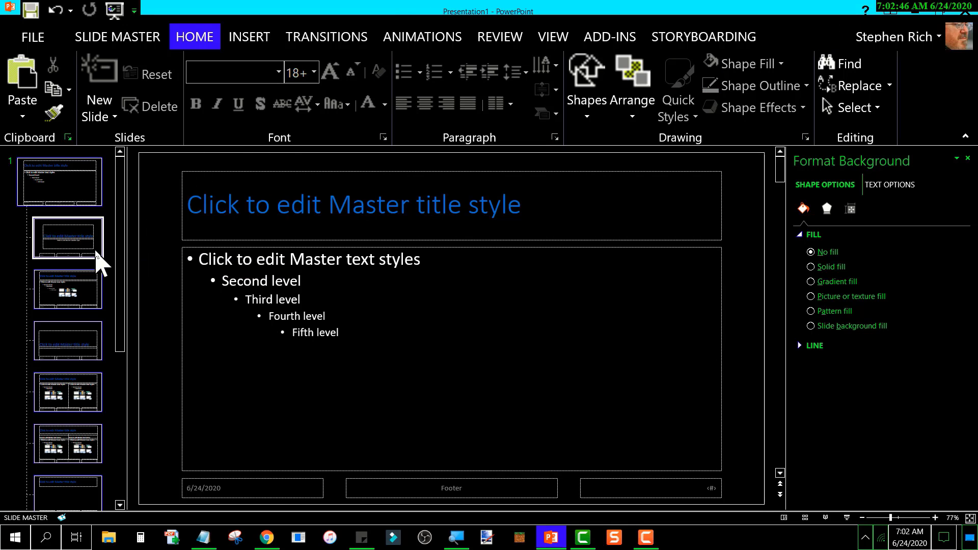
left_click(84, 297)
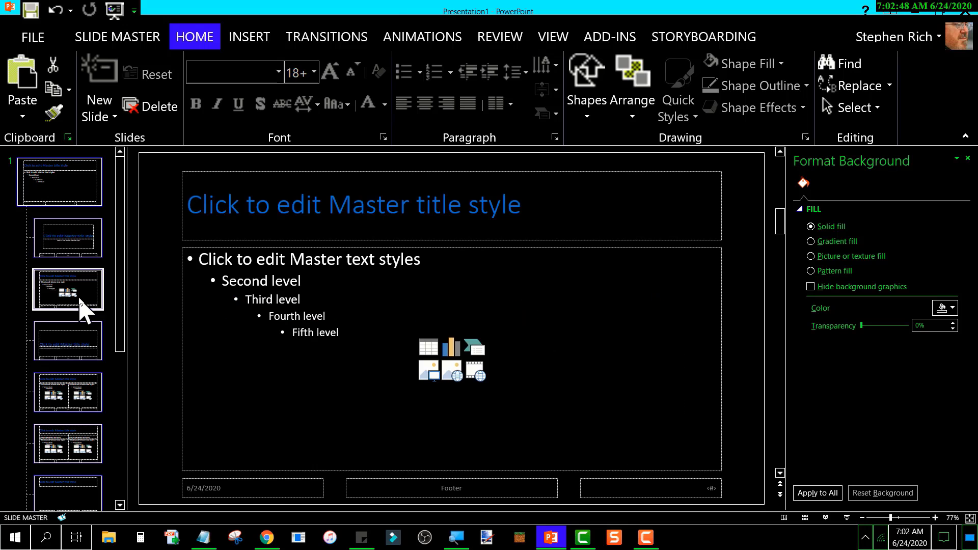
left_click(82, 342)
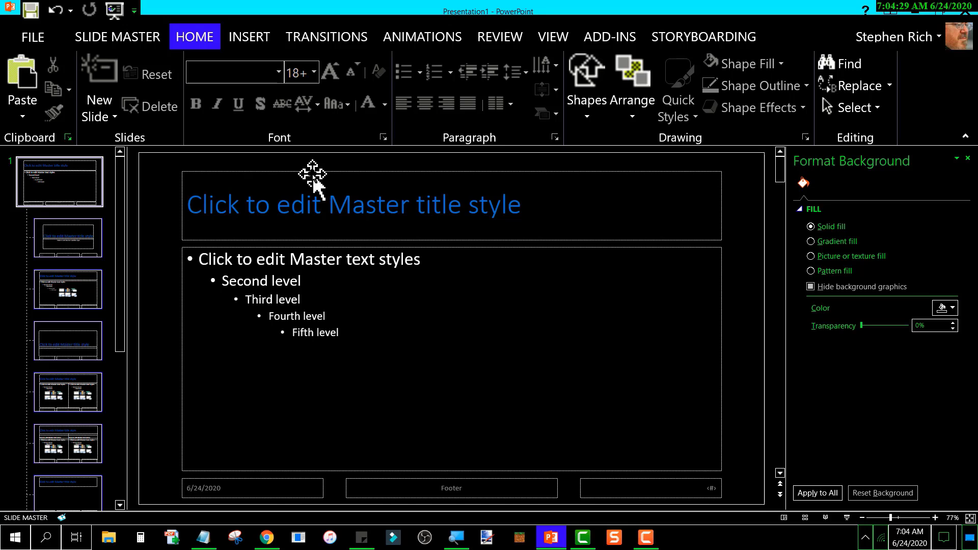
- Set the slide master's title font to Cooper Black at size 60
left_click(313, 174)
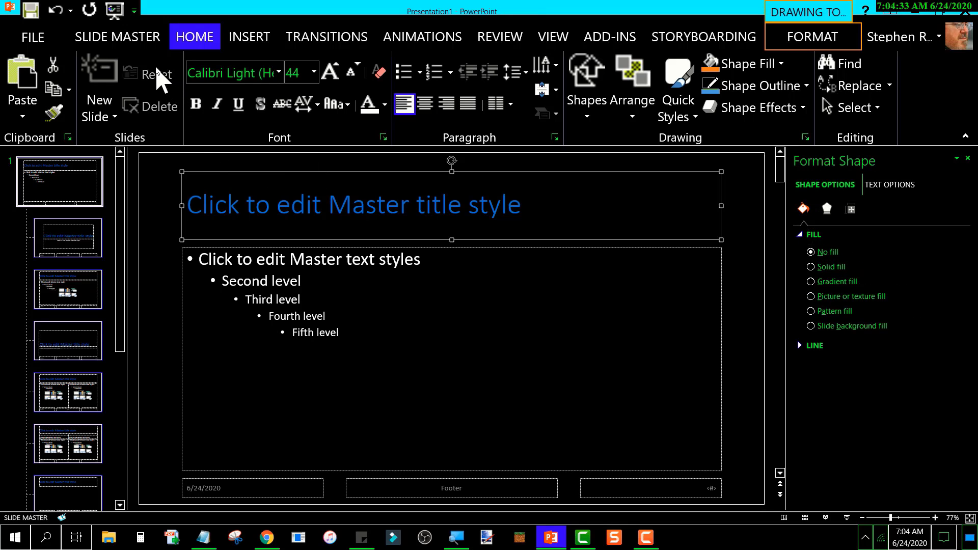
left_click(219, 72)
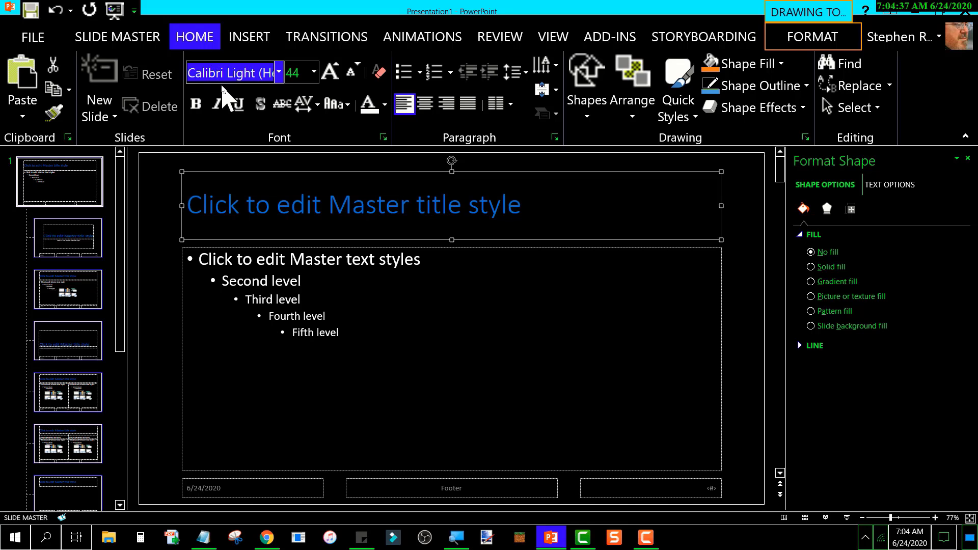
type("Cooper Black")
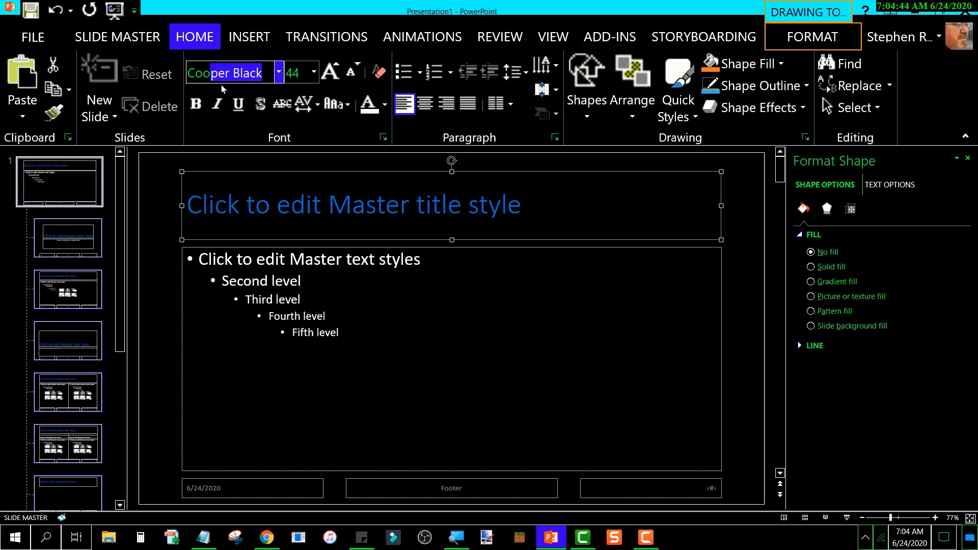
key("Return")
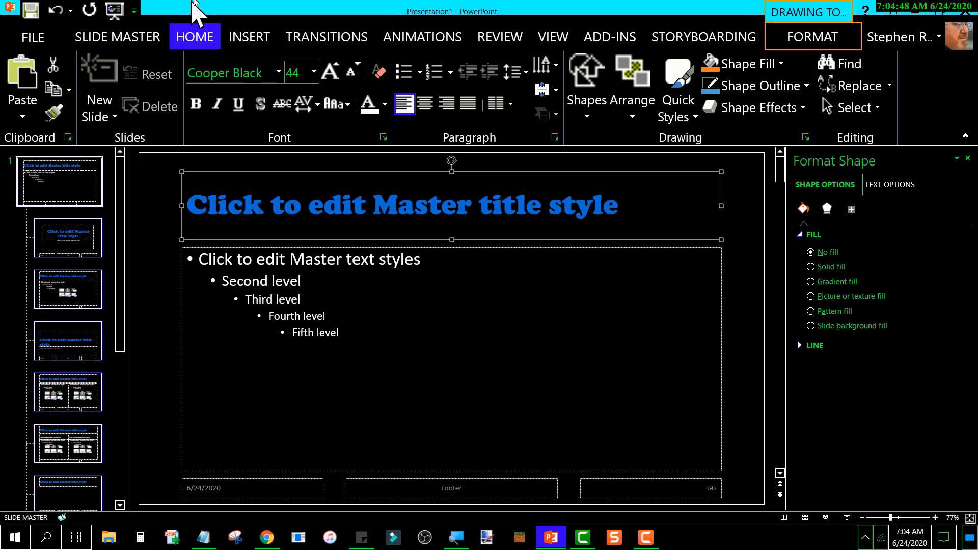
left_click(334, 77)
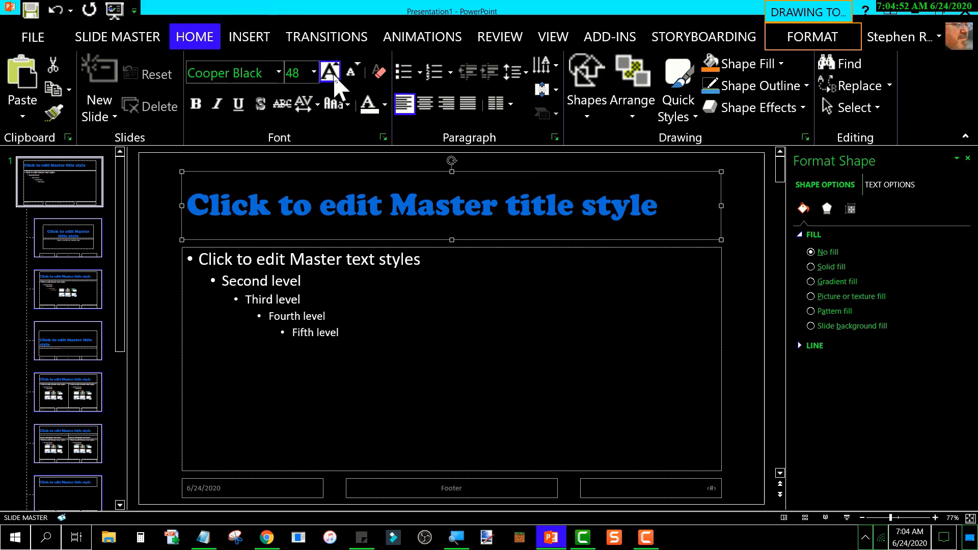
left_click(334, 78)
left_click(335, 77)
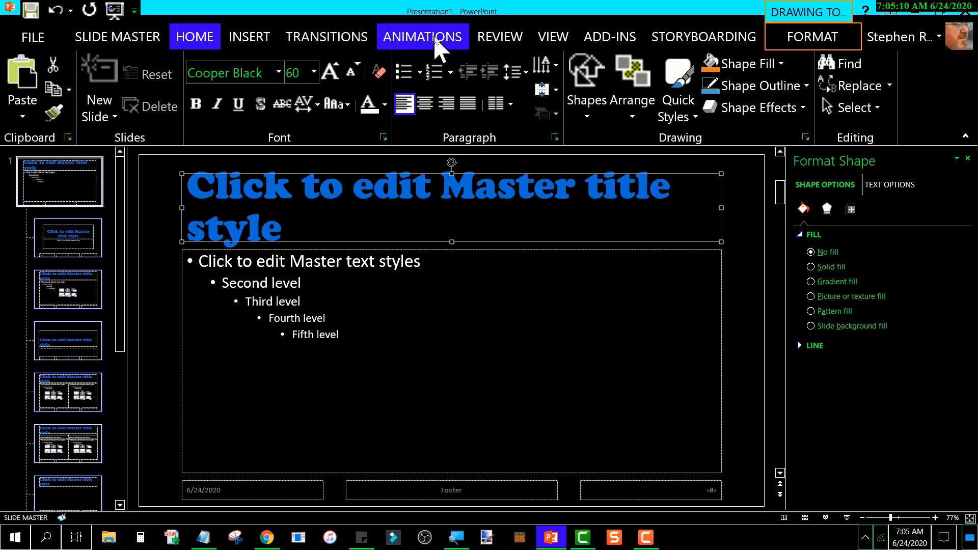
- Add a white text outline to the slide master's title
left_click(802, 44)
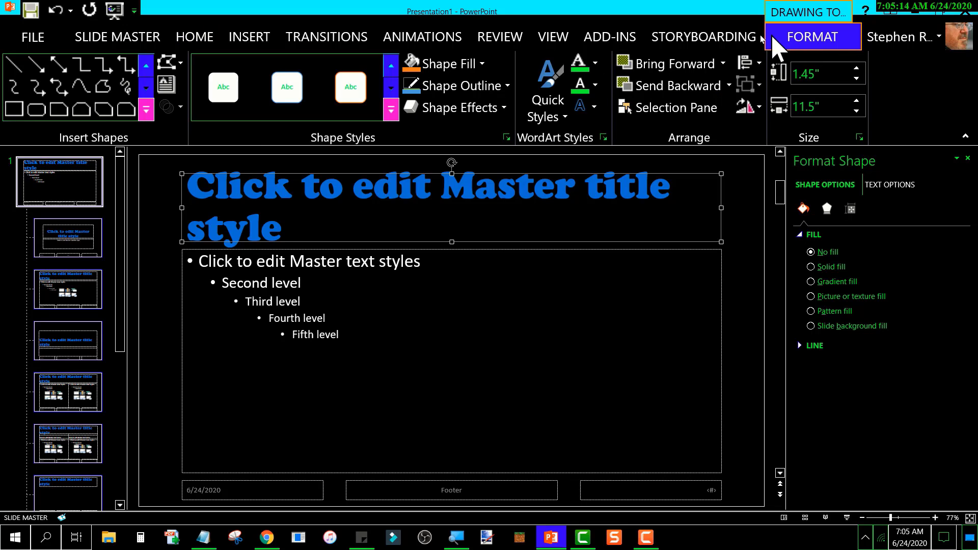
left_click(595, 88)
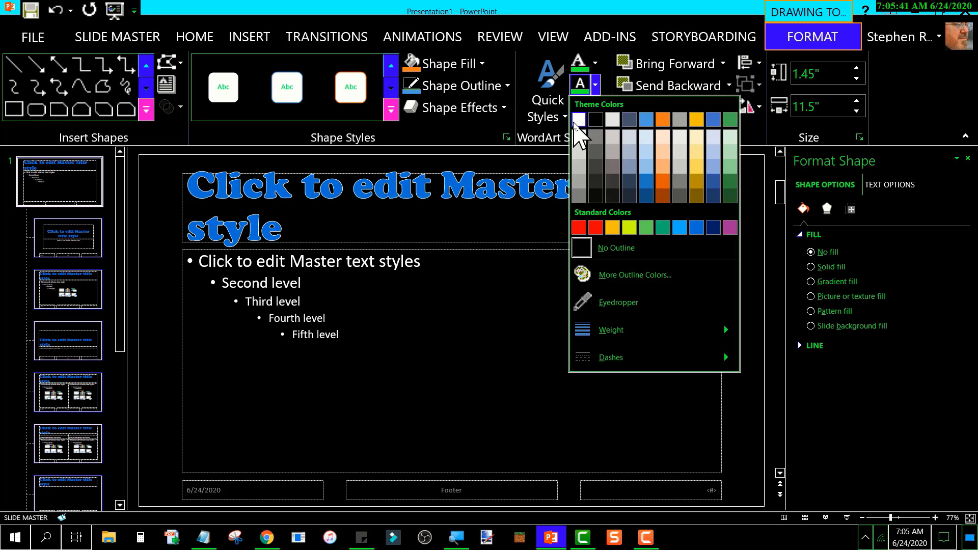
left_click(577, 119)
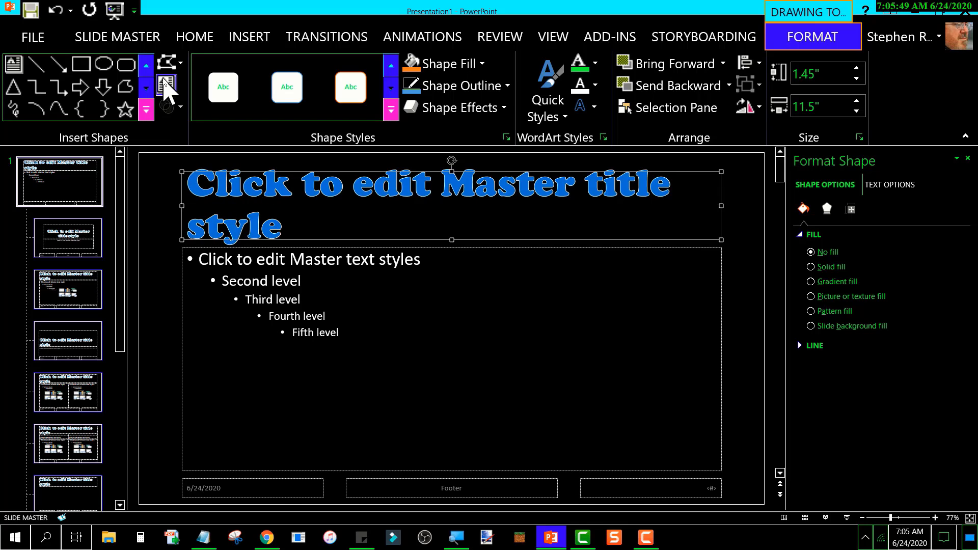
- Close the slide master view and enter "SLIDE #1" as the title of the first slide
left_click(110, 46)
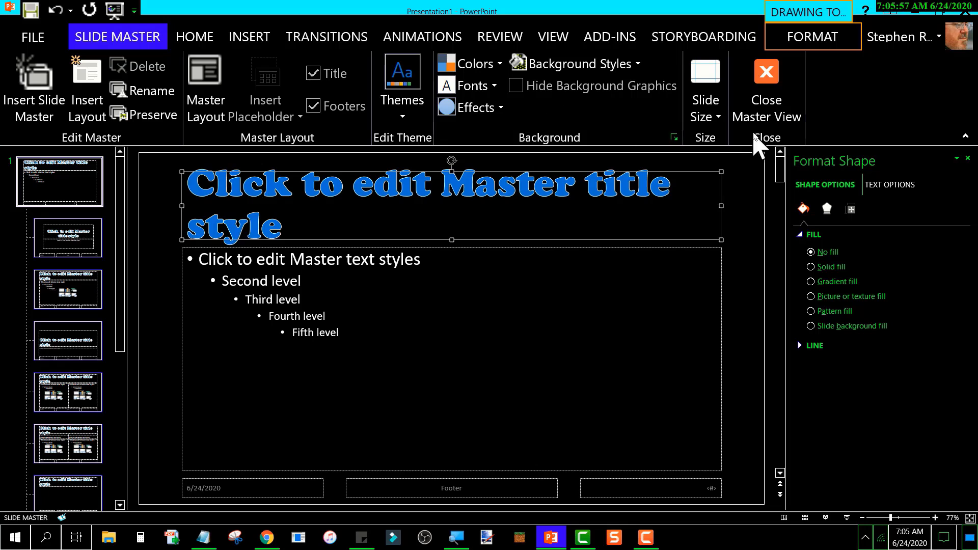
left_click(768, 111)
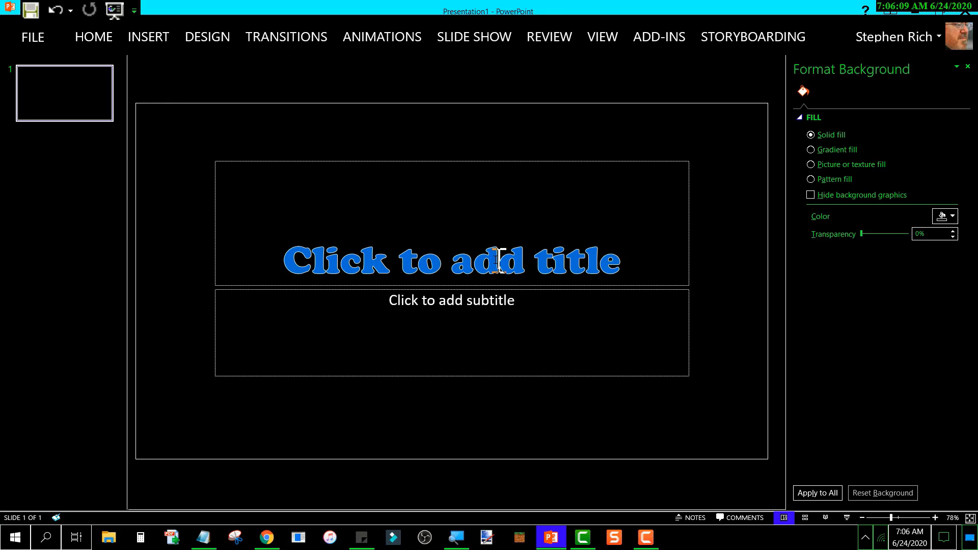
left_click(460, 255)
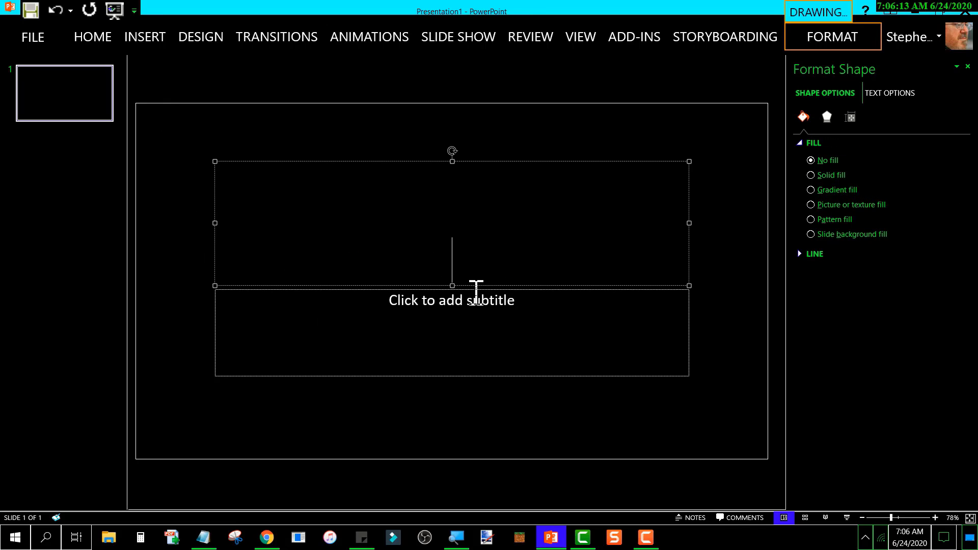
type("SLIDE")
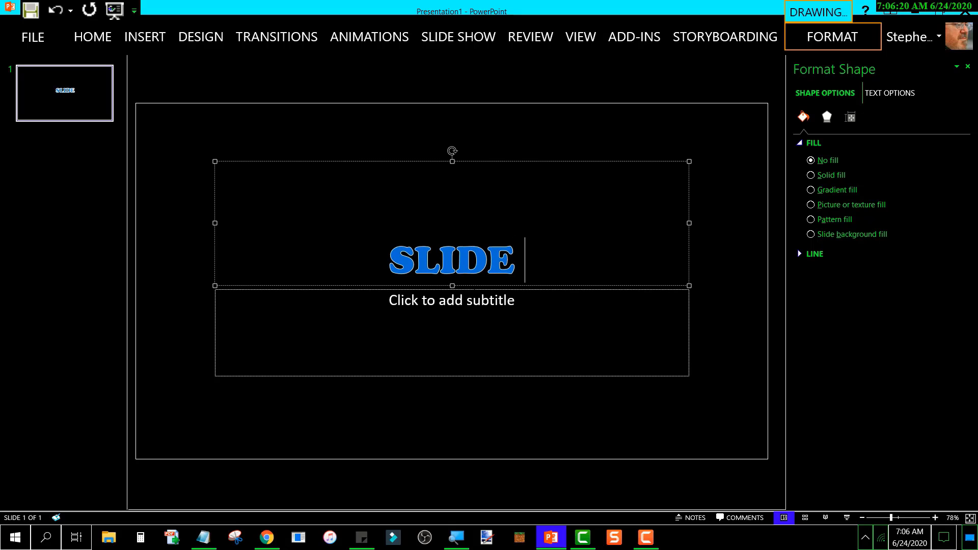
type(" #1")
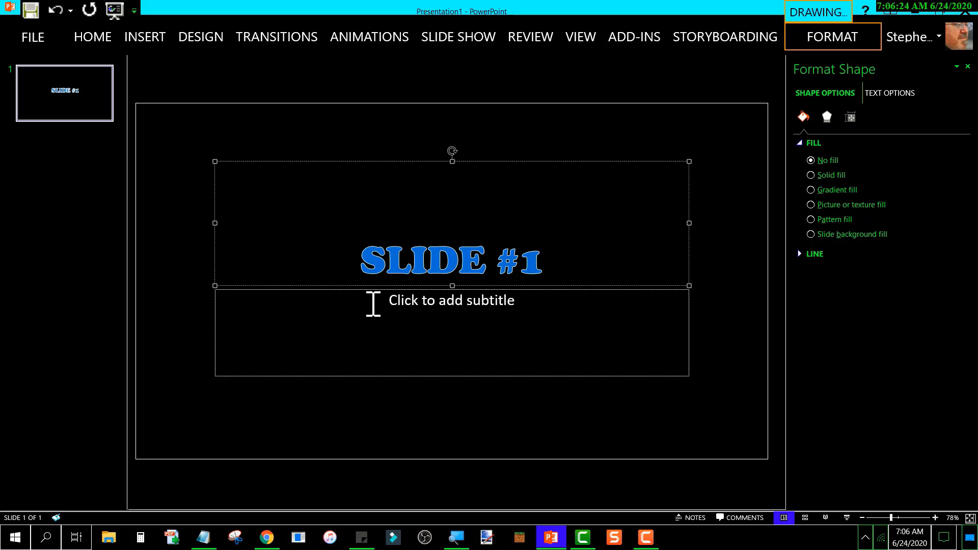
- Enter "SOME CONTENT GO HERE" as the subtitle of the first slide
left_click(410, 302)
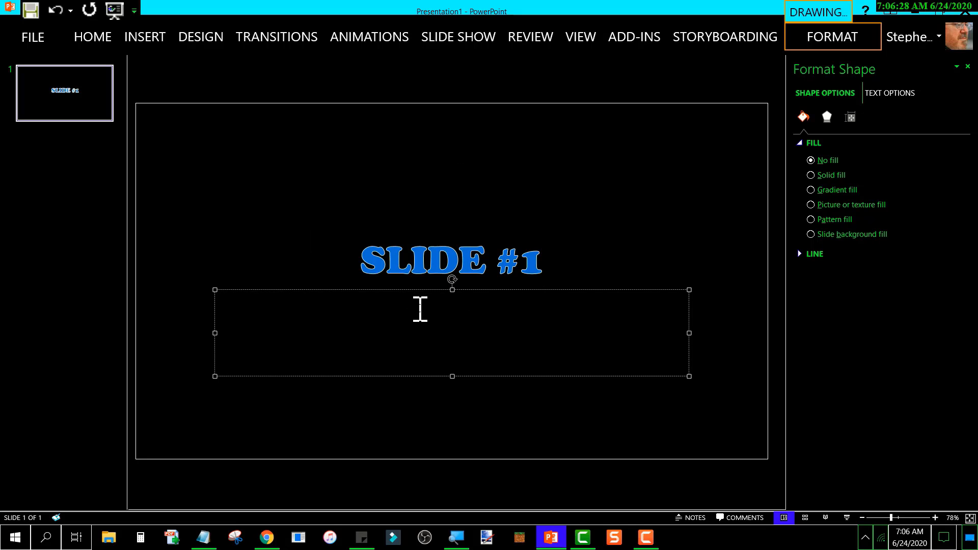
type("SOME CONT")
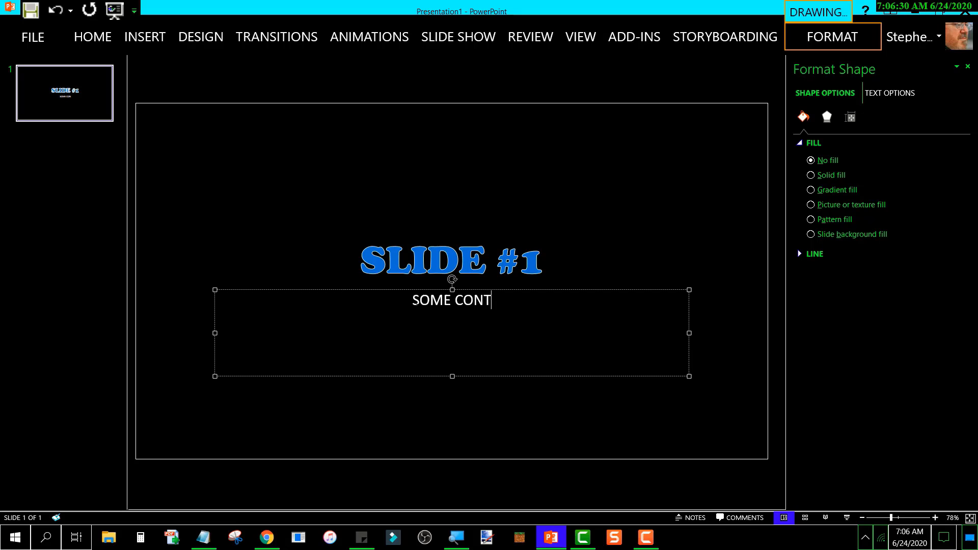
type("ENT GO")
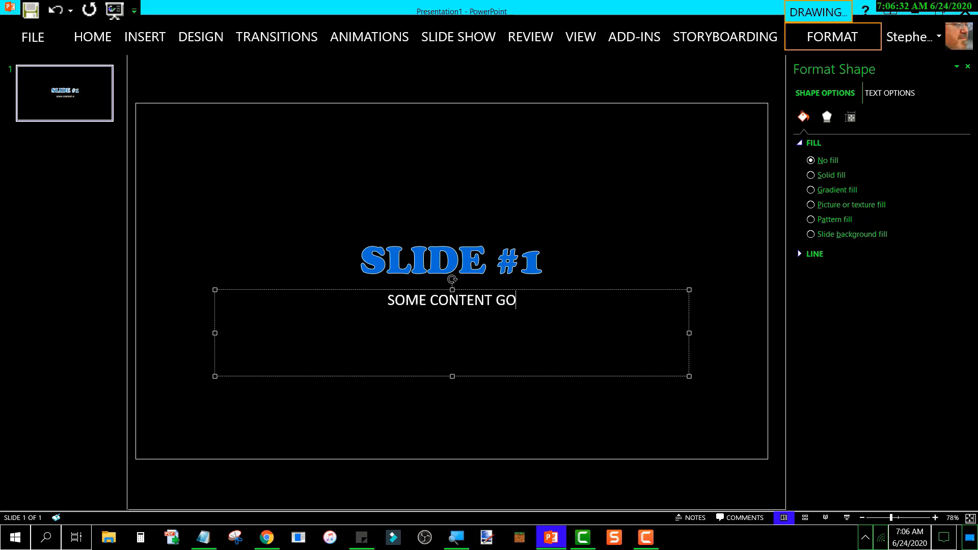
type(" HERE")
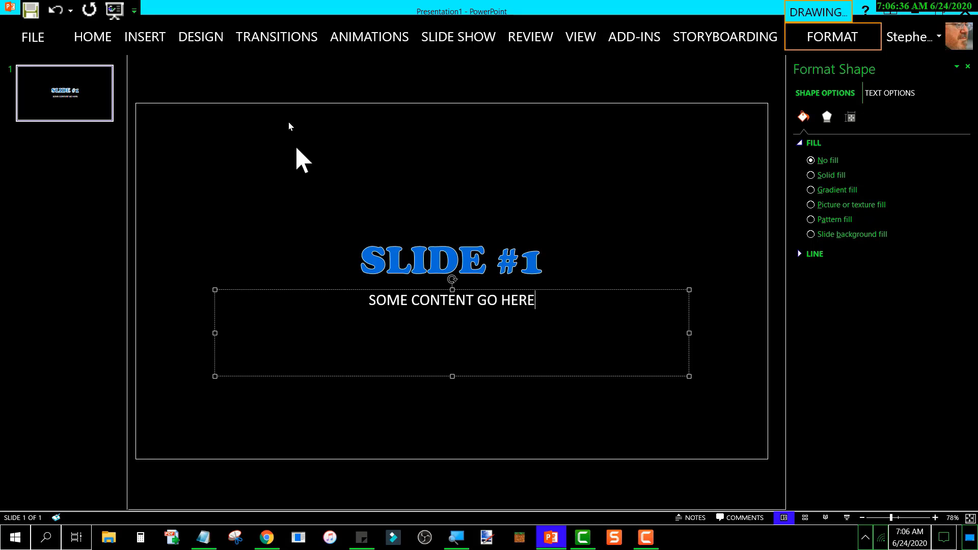
- Add a second slide with the Title and Content layout and title it "SLIDE # 2"
left_click(148, 39)
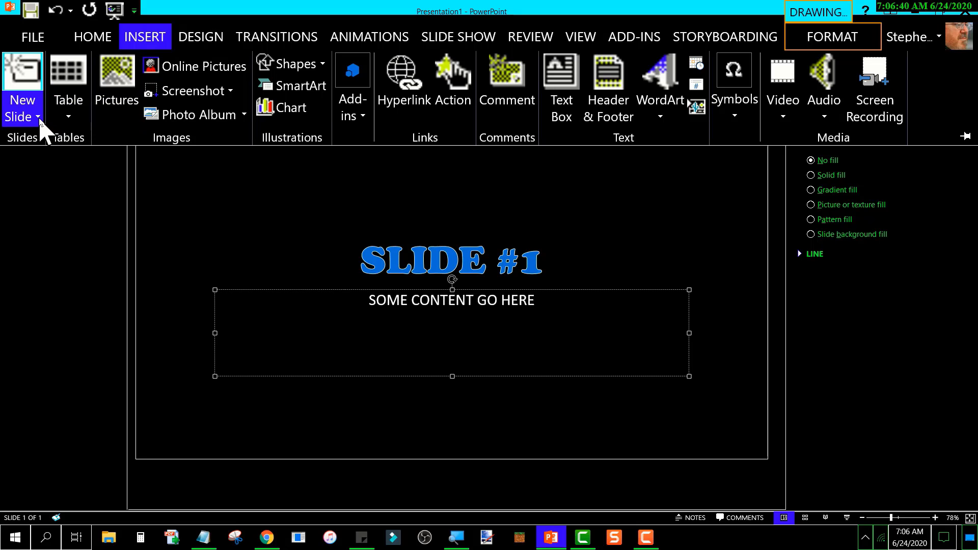
left_click(39, 118)
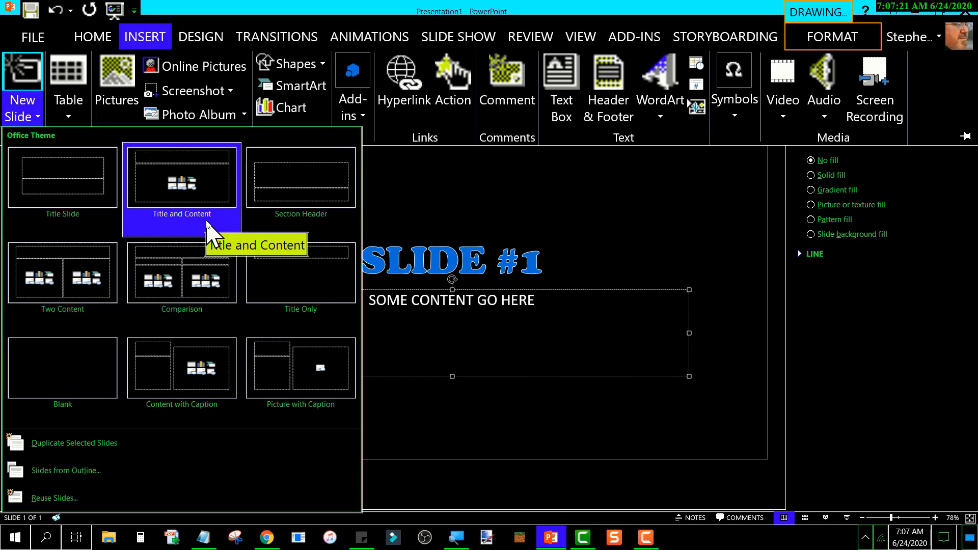
left_click(207, 228)
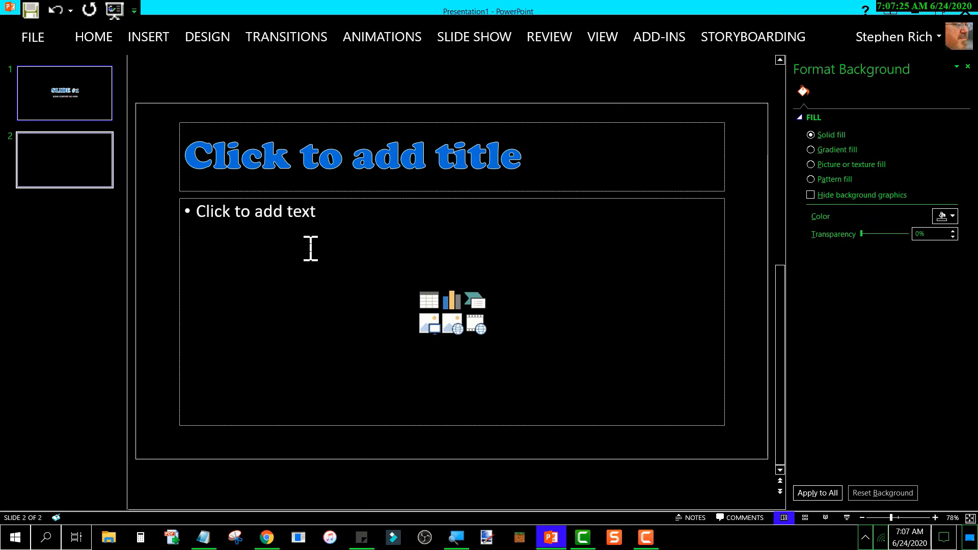
left_click(388, 160)
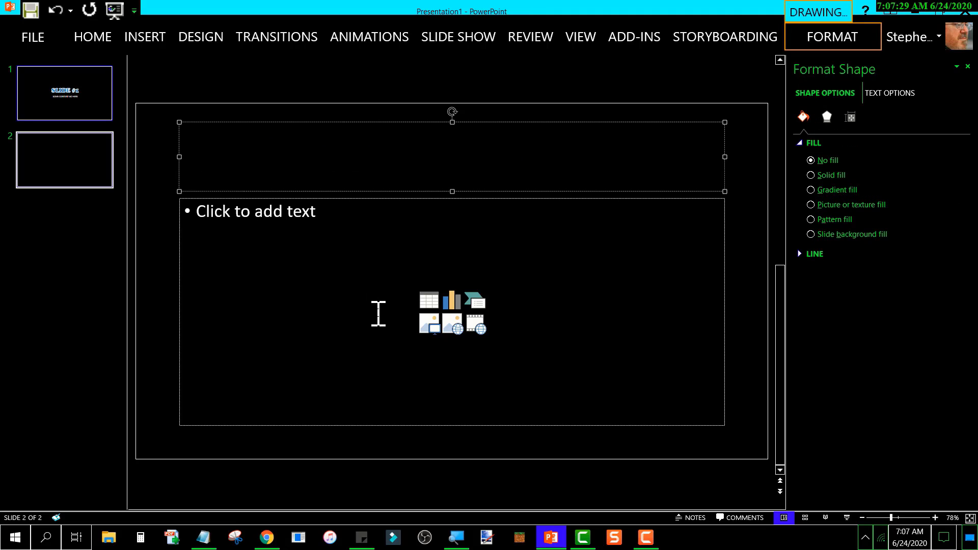
type("SL")
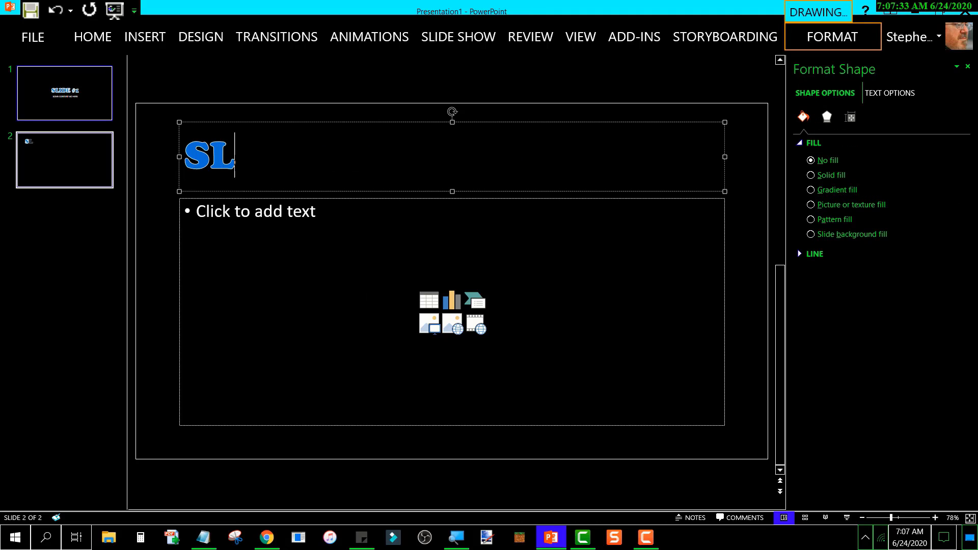
type("IDE # 2")
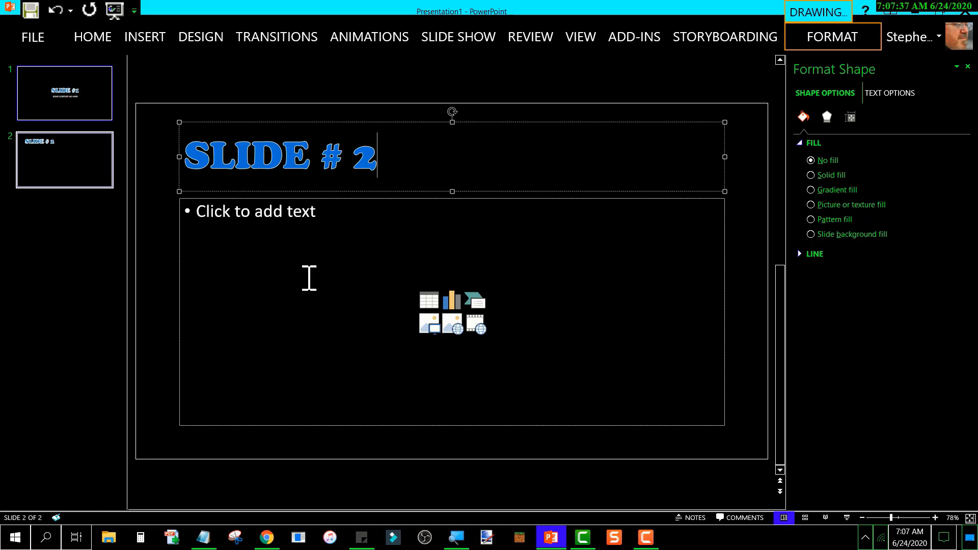
- Fill the second slide's content placeholder with three bullets: "CONTENT LINE 1", "CONTENT LINE 2" and "CONTENT LINE 3"
left_click(300, 212)
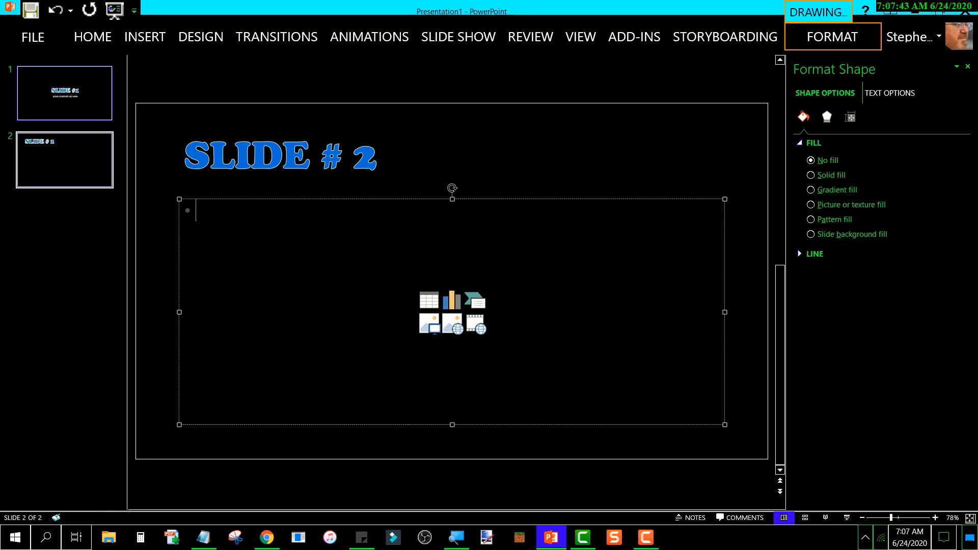
type("CONTENT SLI")
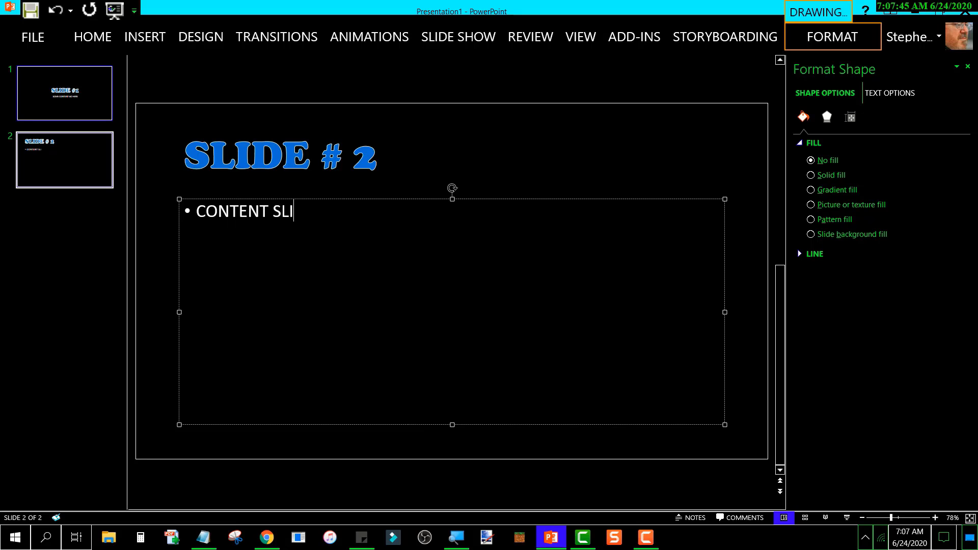
key("BackSpace")
key("BackSpace")
key("BackSpace")
type("LINE 1")
key("Return")
type("CONT")
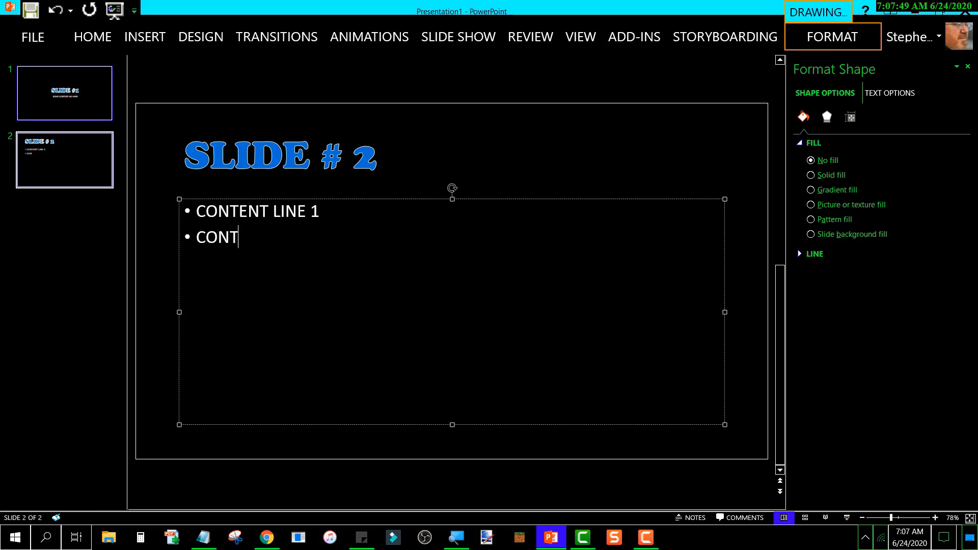
type("ENT LINE 2")
key("Return")
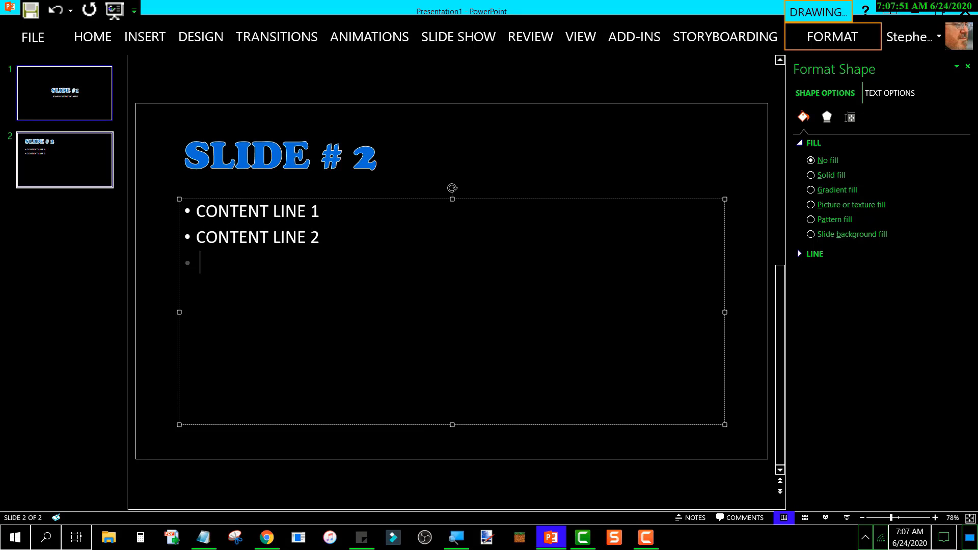
type("CONTENT LINE 3")
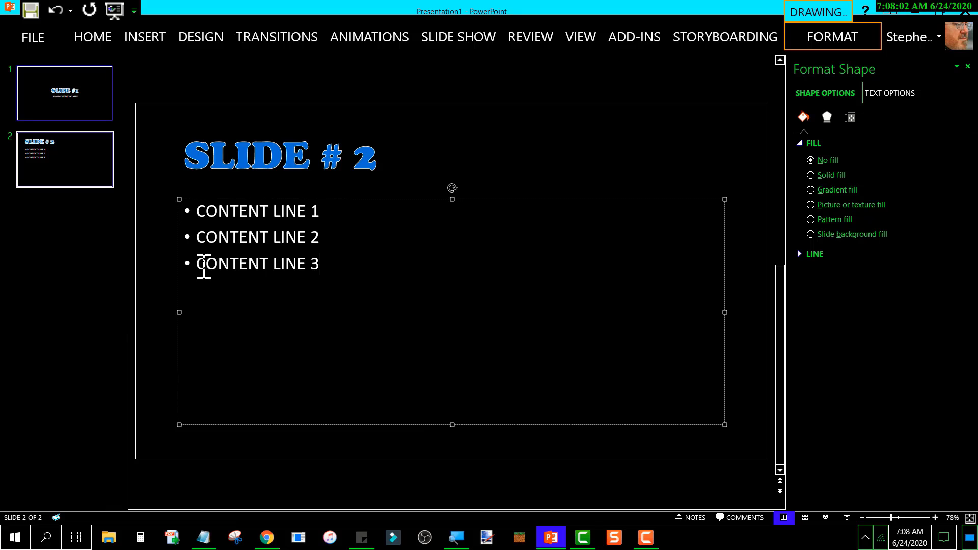
- Add a third slide with the Section Header layout after the second slide
scroll(241, 278, "up", 1)
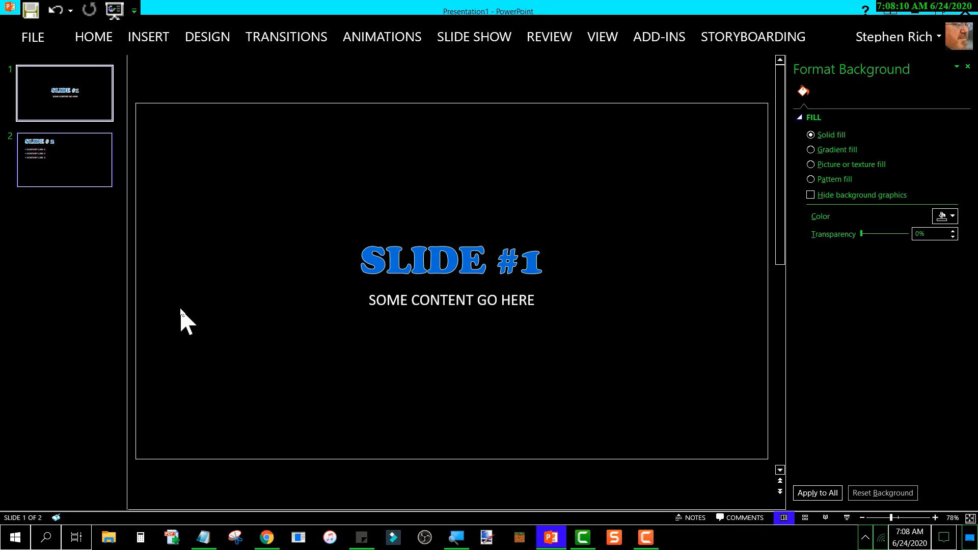
scroll(182, 311, "down", 1)
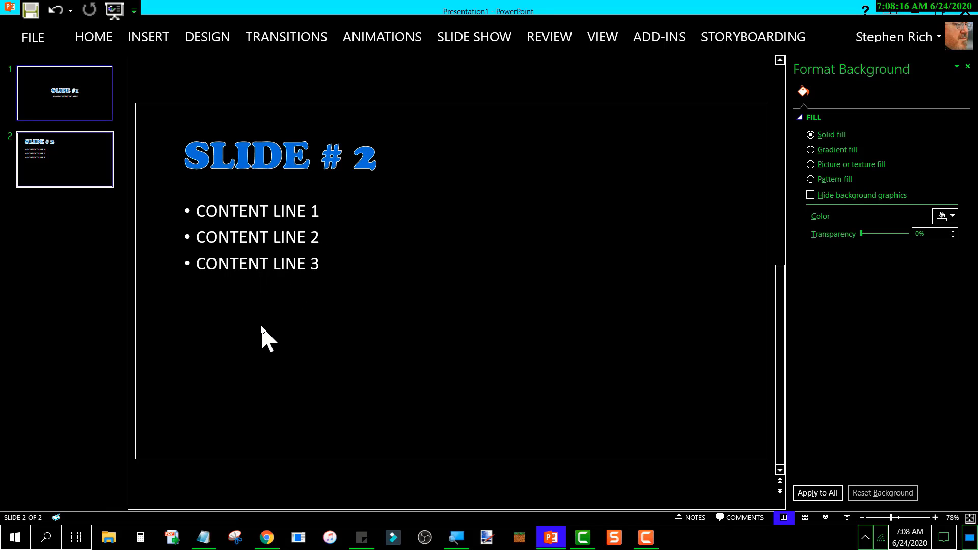
left_click(159, 44)
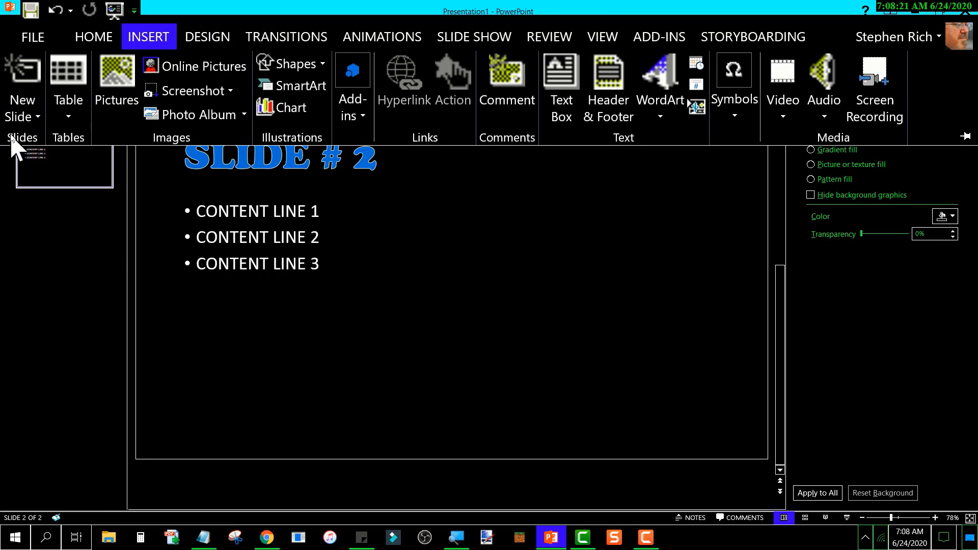
left_click(23, 117)
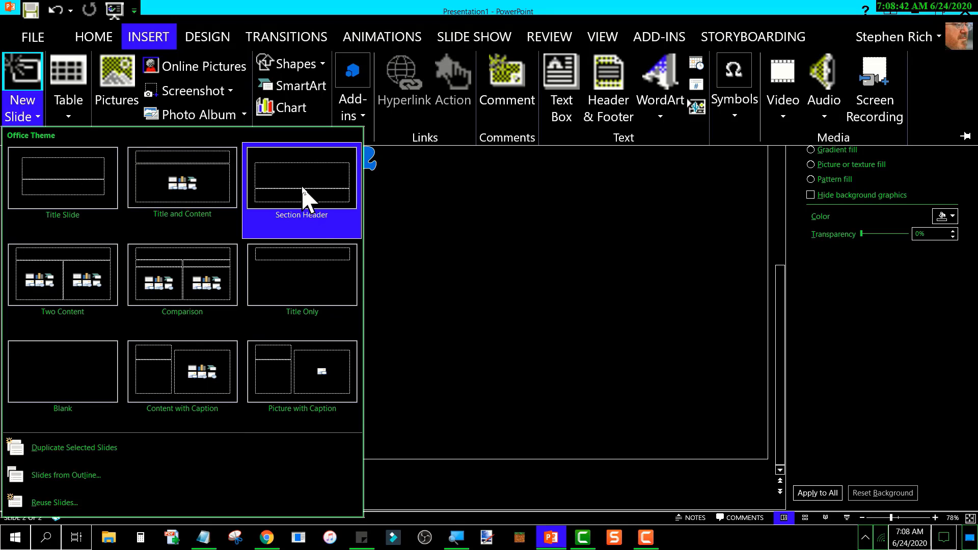
left_click(303, 188)
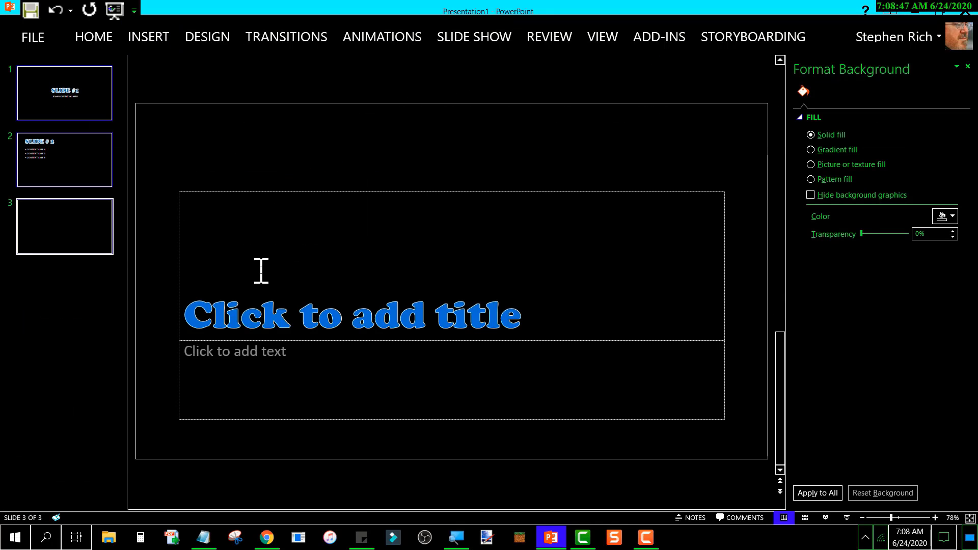